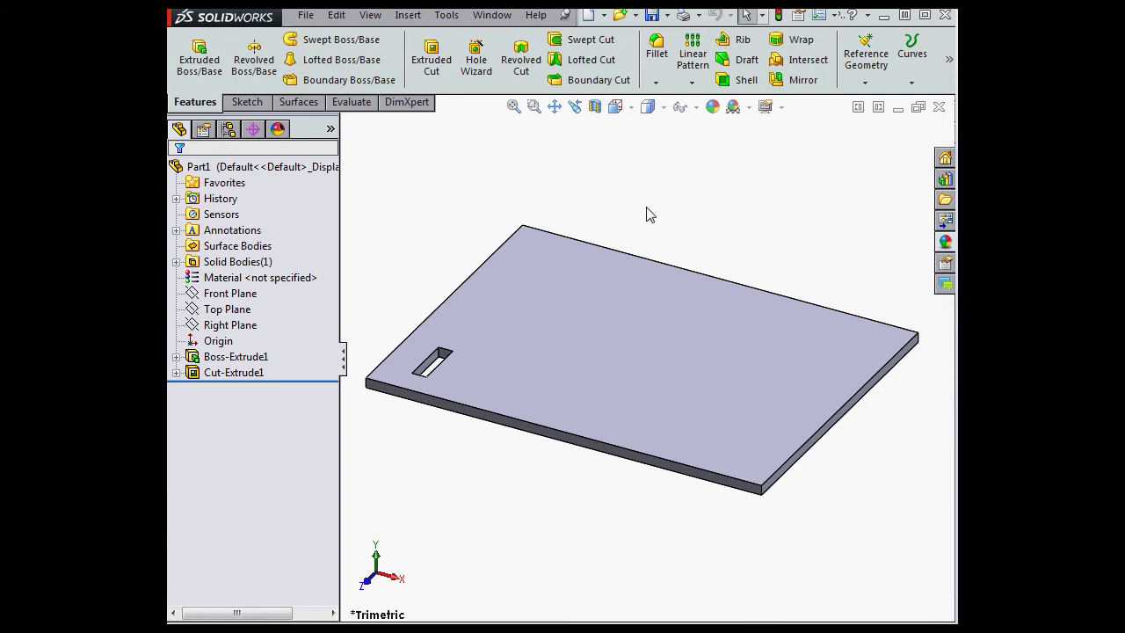
# Set up a Fill Pattern of the rectangular slot cut across the plate's top face and validate its instance count.
pyautogui.click(691, 83)
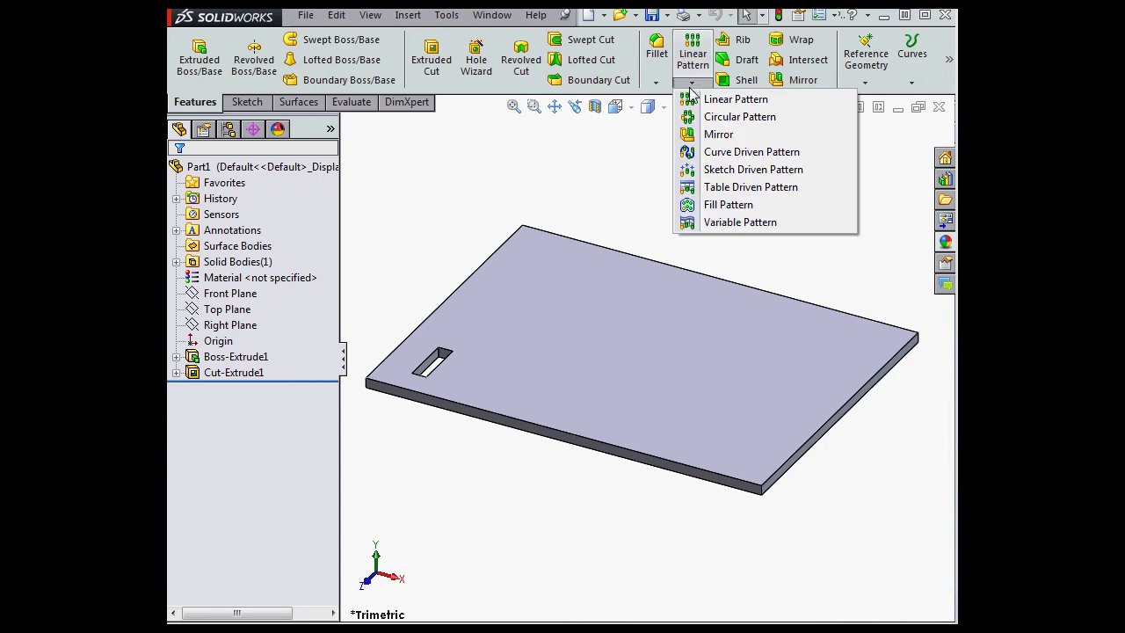
pyautogui.click(710, 205)
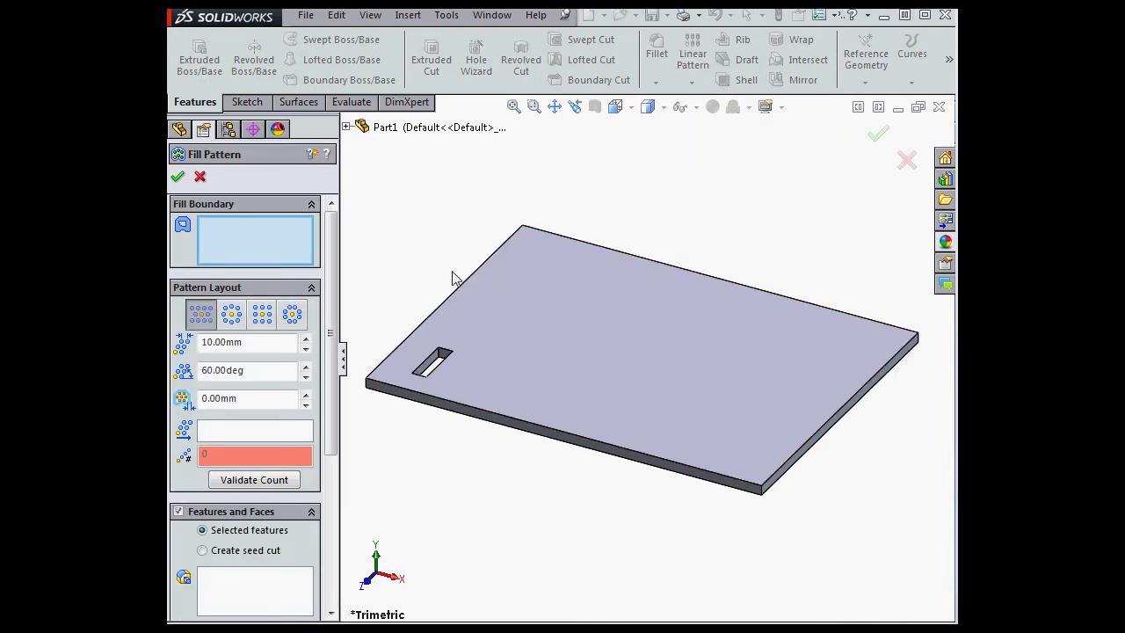
pyautogui.click(479, 323)
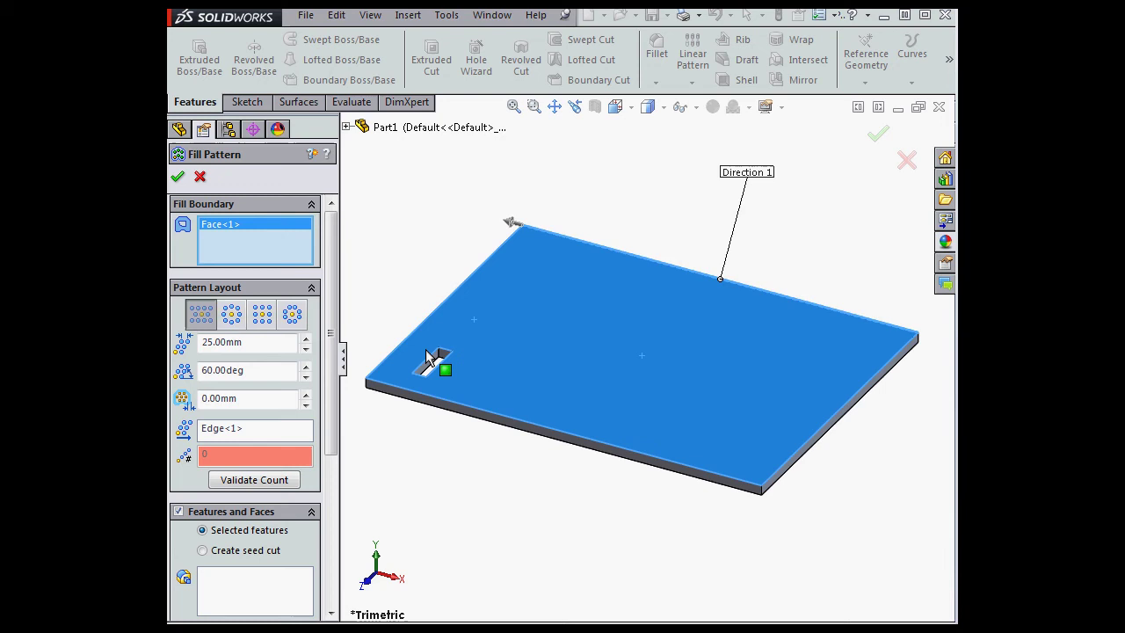
pyautogui.click(263, 598)
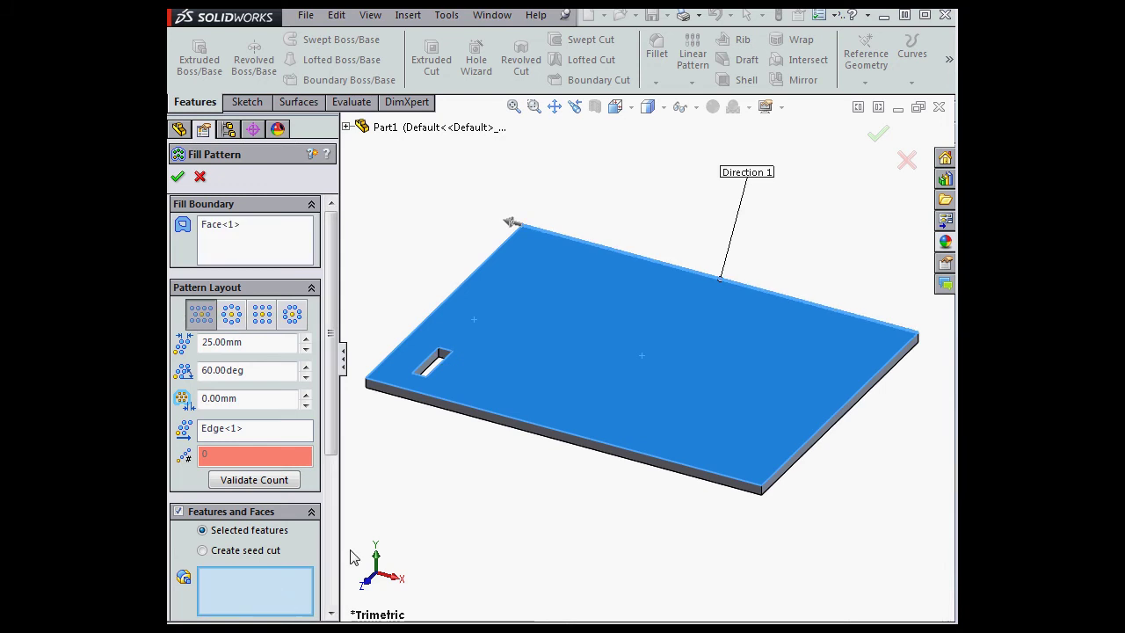
pyautogui.click(436, 369)
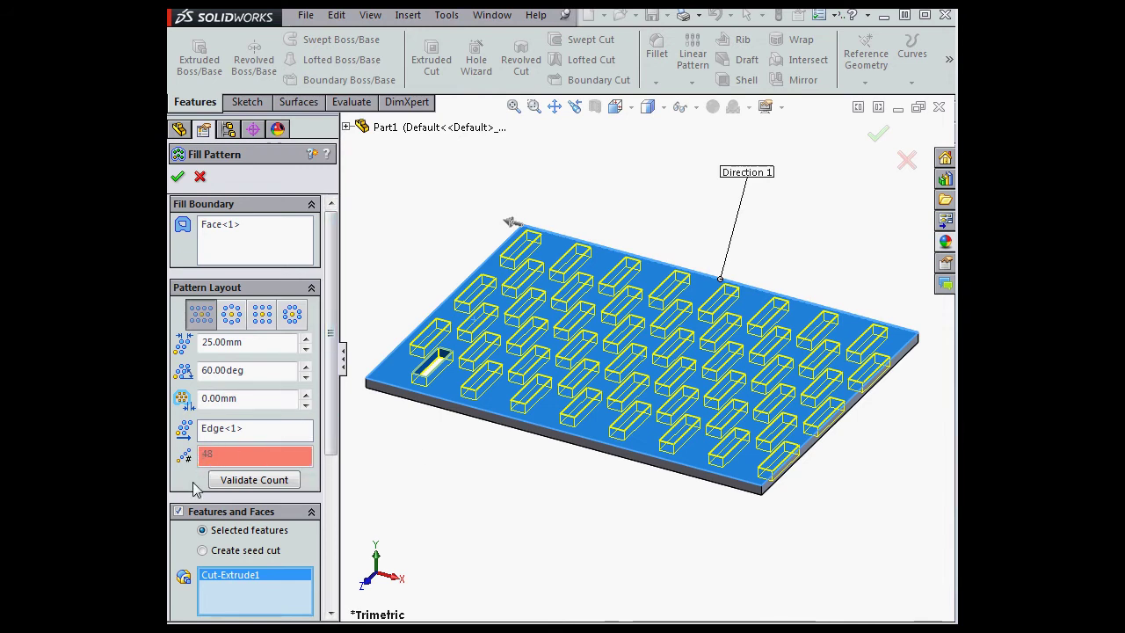
pyautogui.click(242, 488)
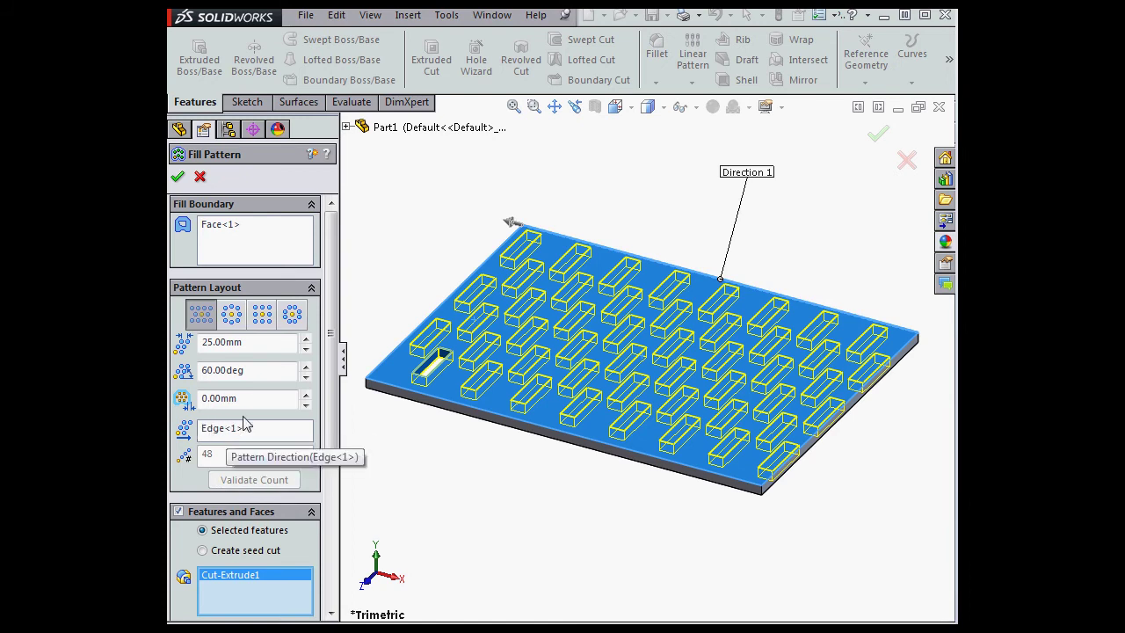
# Set the fill pattern's margin to -50 mm, revalidate the instance count and accept the pattern.
pyautogui.moveTo(248, 397); pyautogui.dragTo(199, 397)
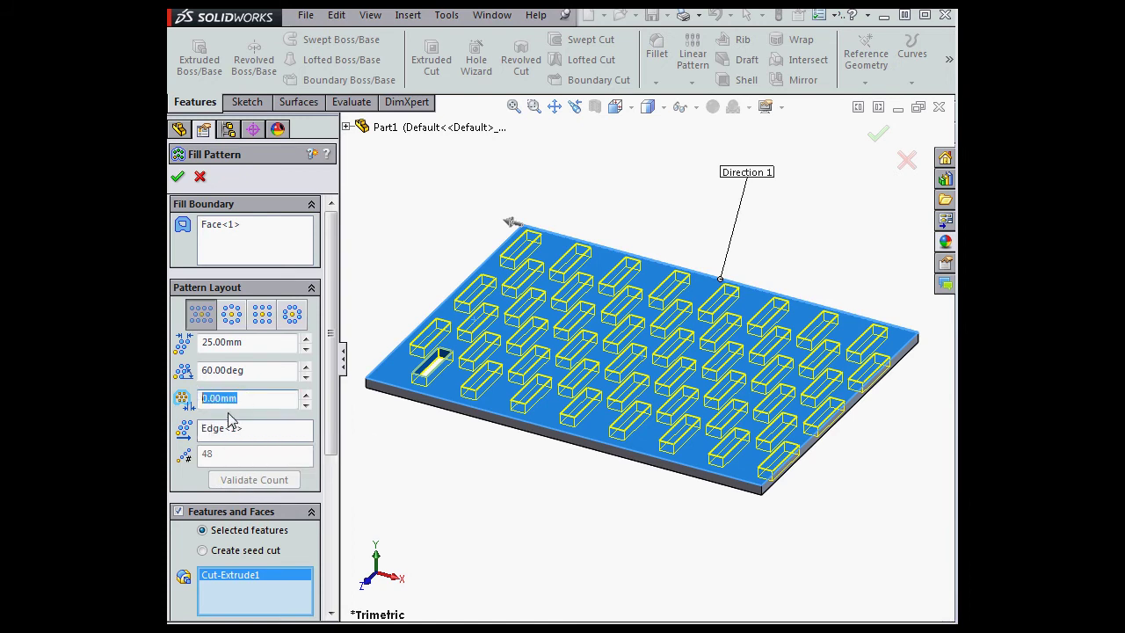
pyautogui.write('-5')
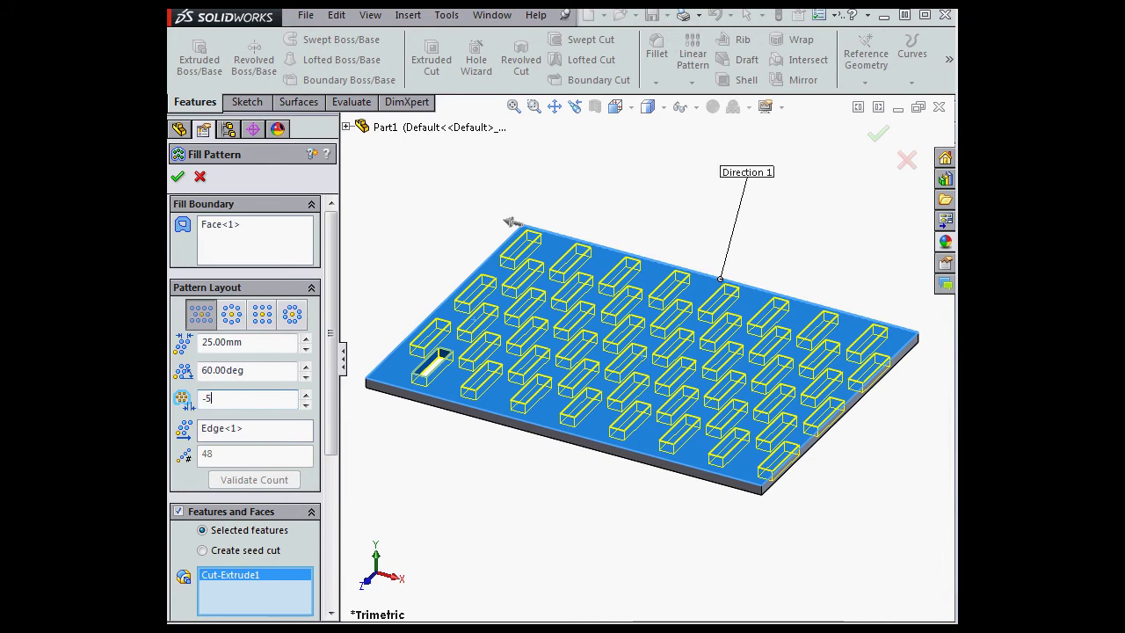
pyautogui.write('0')
pyautogui.press('Return')
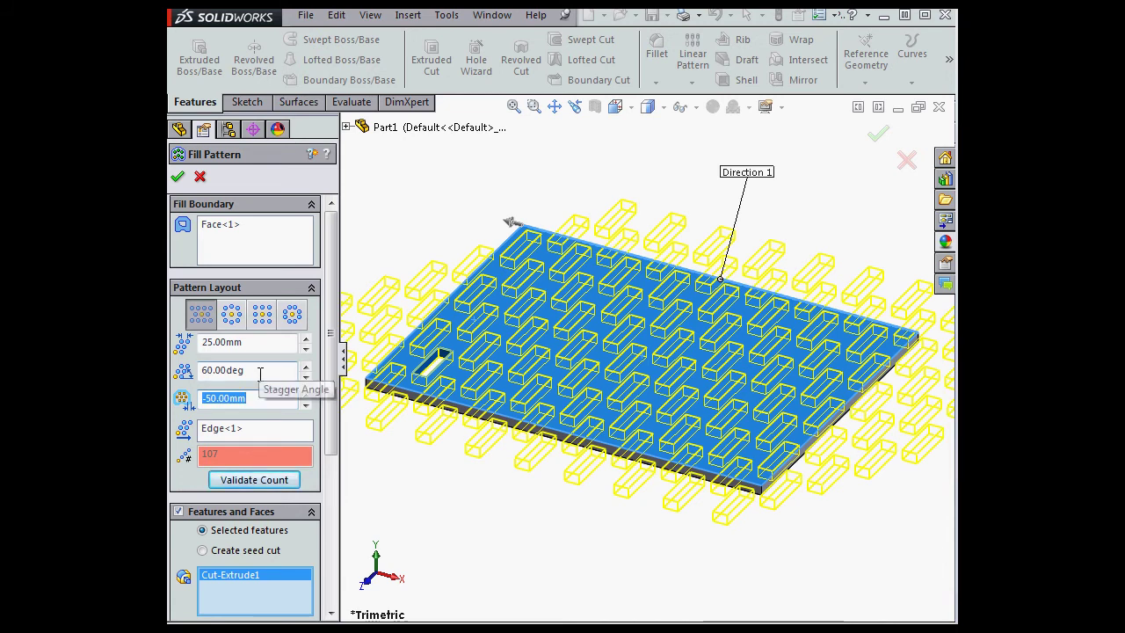
pyautogui.click(251, 481)
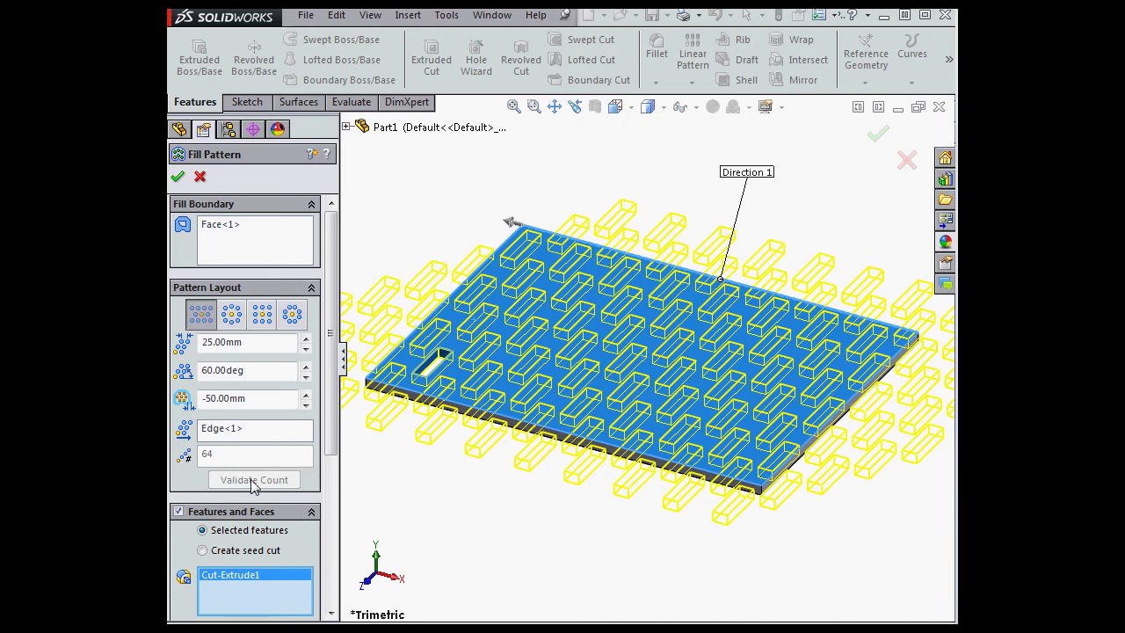
pyautogui.click(177, 176)
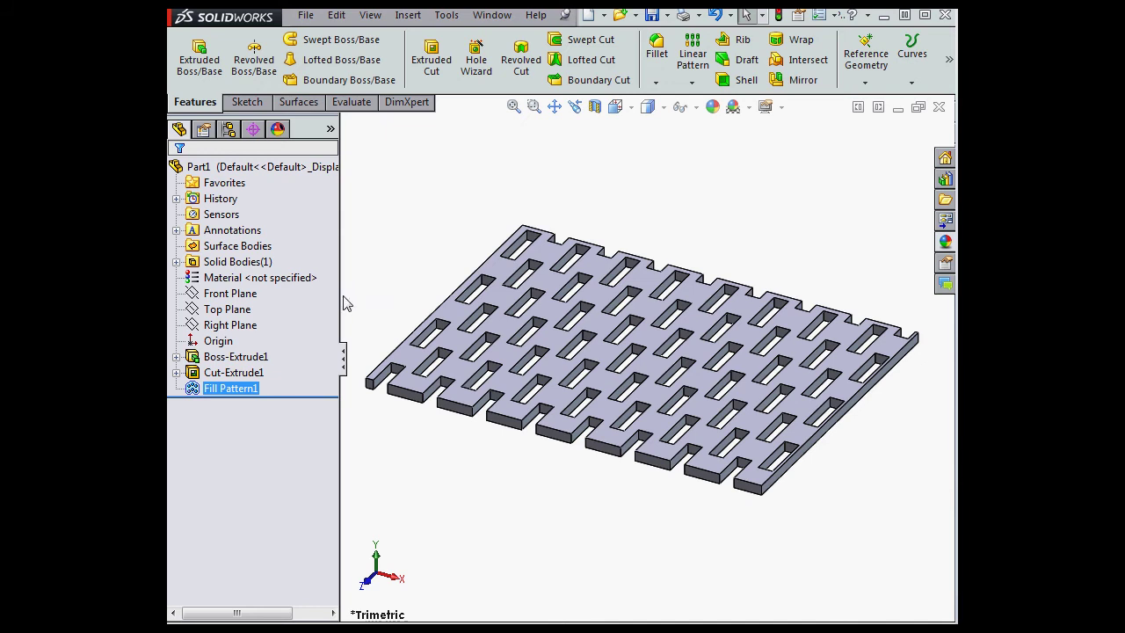
# Insert an auto-created design table containing only the D9@Fill Pattern1 dimension and close the table.
pyautogui.click(409, 16)
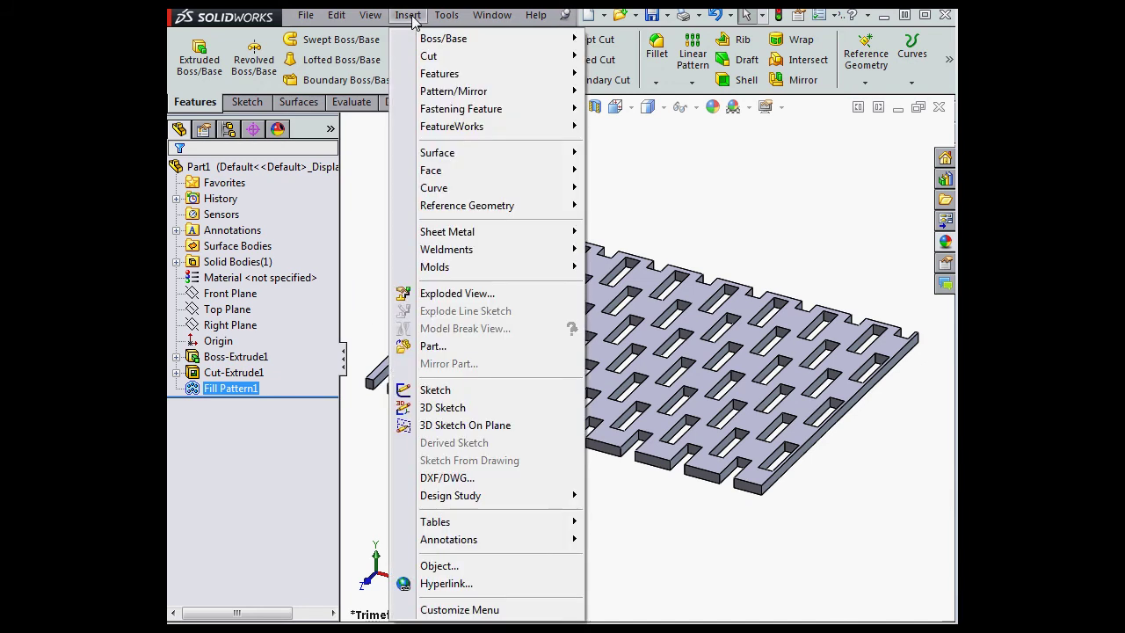
pyautogui.moveTo(454, 525)
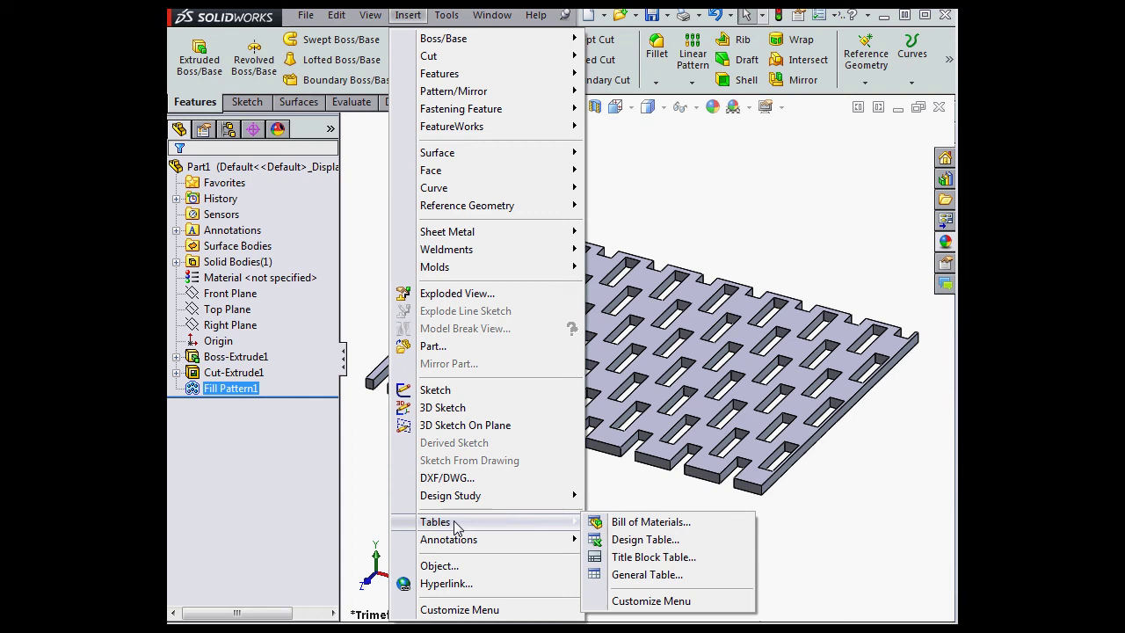
pyautogui.click(651, 539)
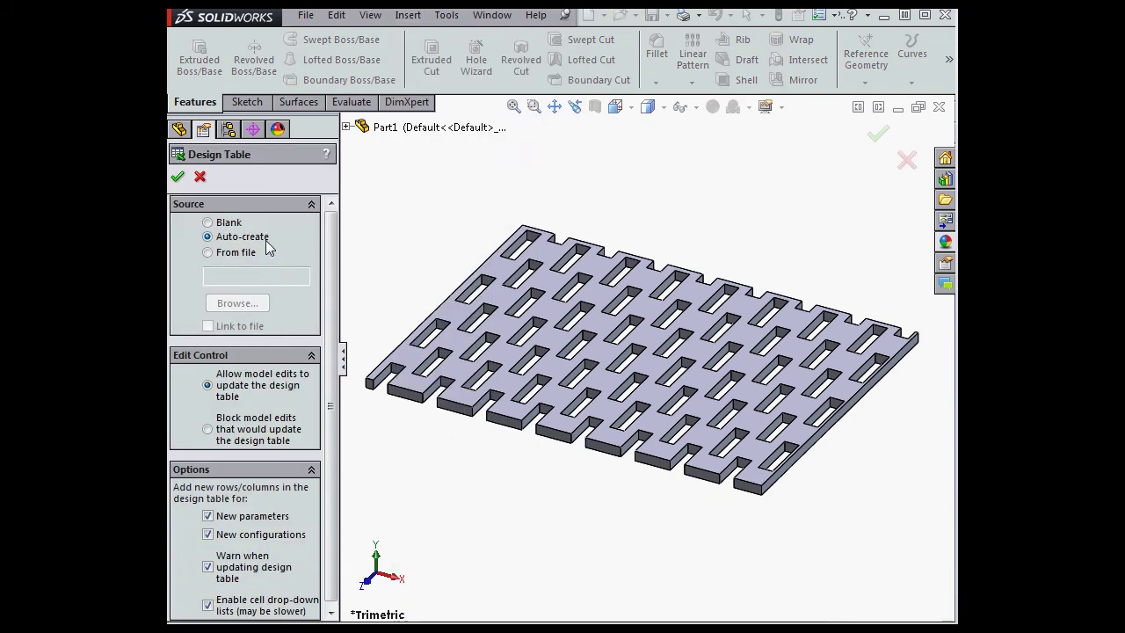
pyautogui.click(177, 176)
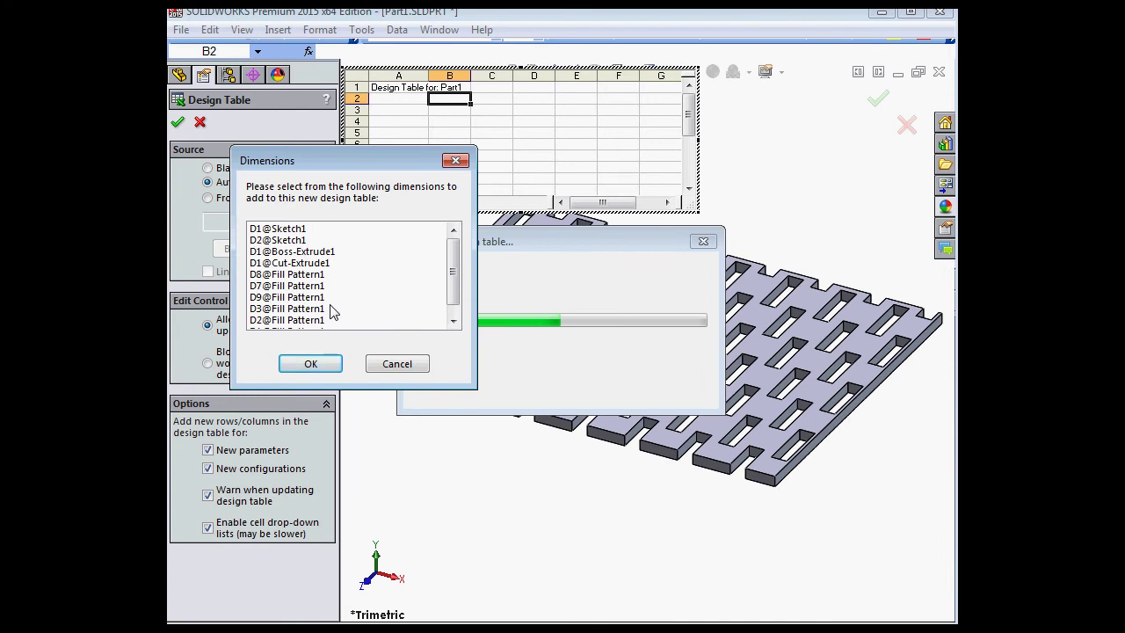
pyautogui.click(264, 300)
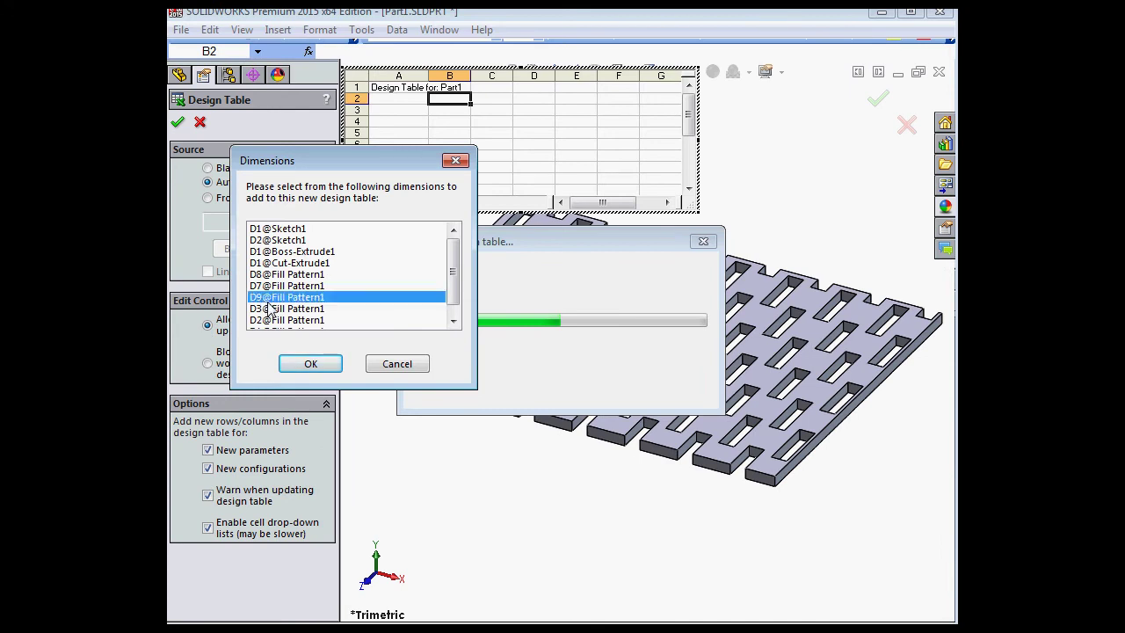
pyautogui.click(311, 366)
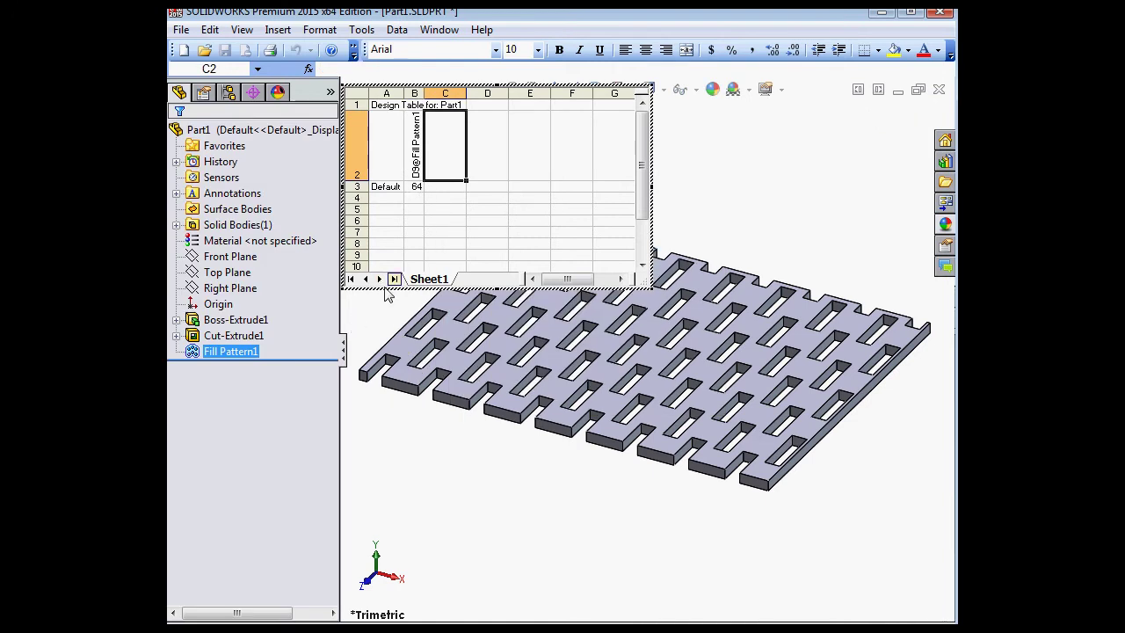
pyautogui.click(376, 321)
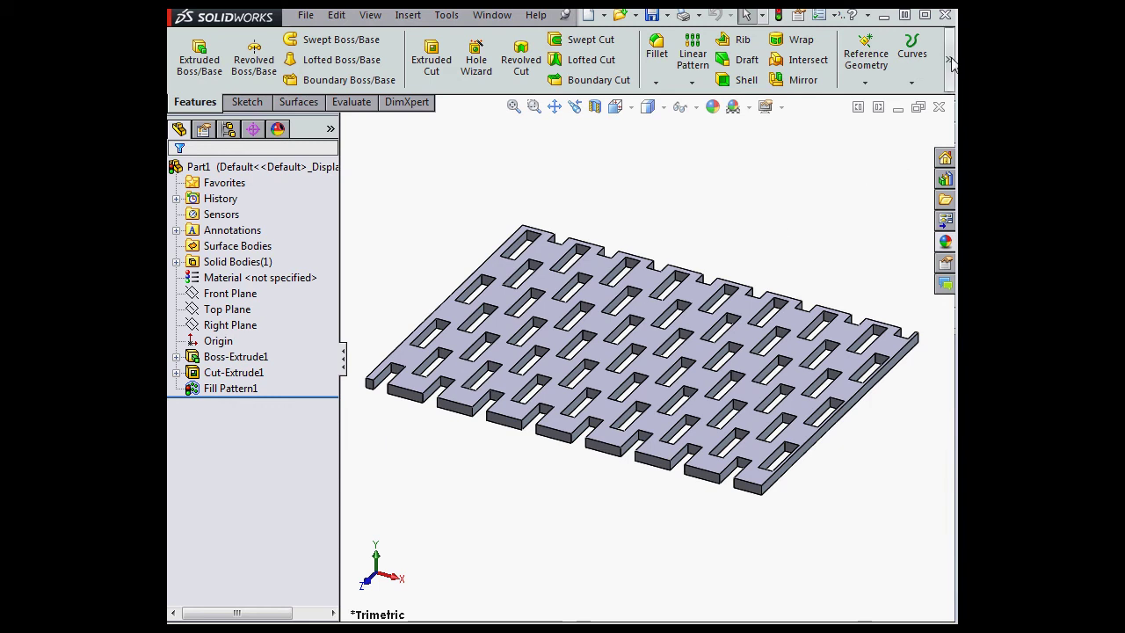
# Copy the full name of the fill pattern's instance-count dimension, D9@Fill Pattern1, from its dimension properties.
pyautogui.moveTo(949, 59)
pyautogui.click(239, 390)
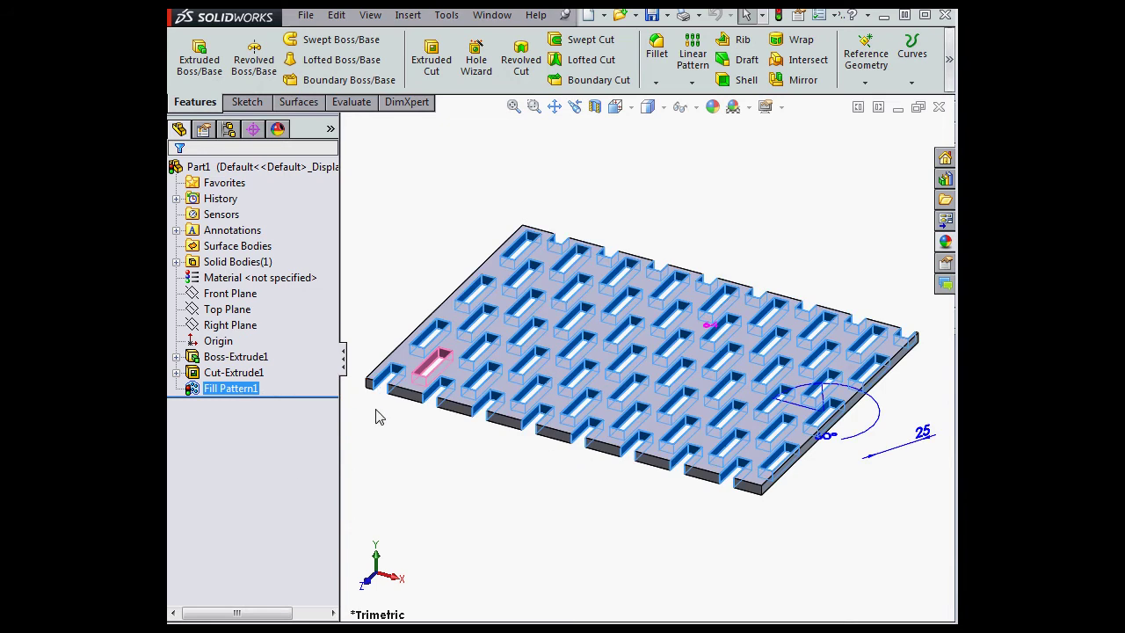
pyautogui.click(716, 332)
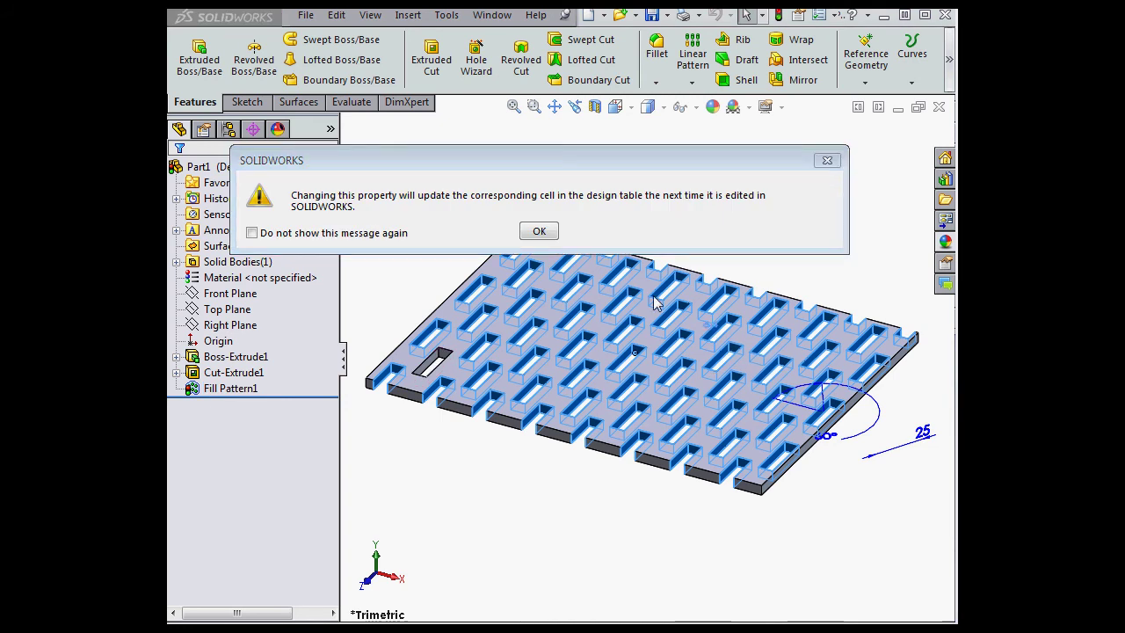
pyautogui.click(539, 232)
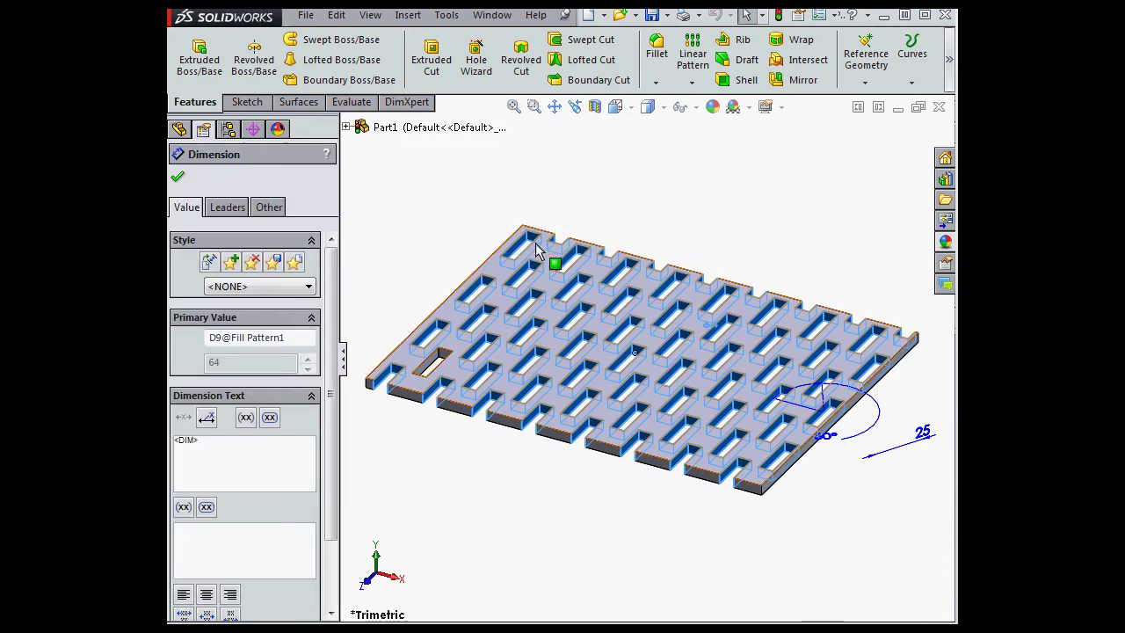
pyautogui.moveTo(290, 338); pyautogui.dragTo(206, 336)
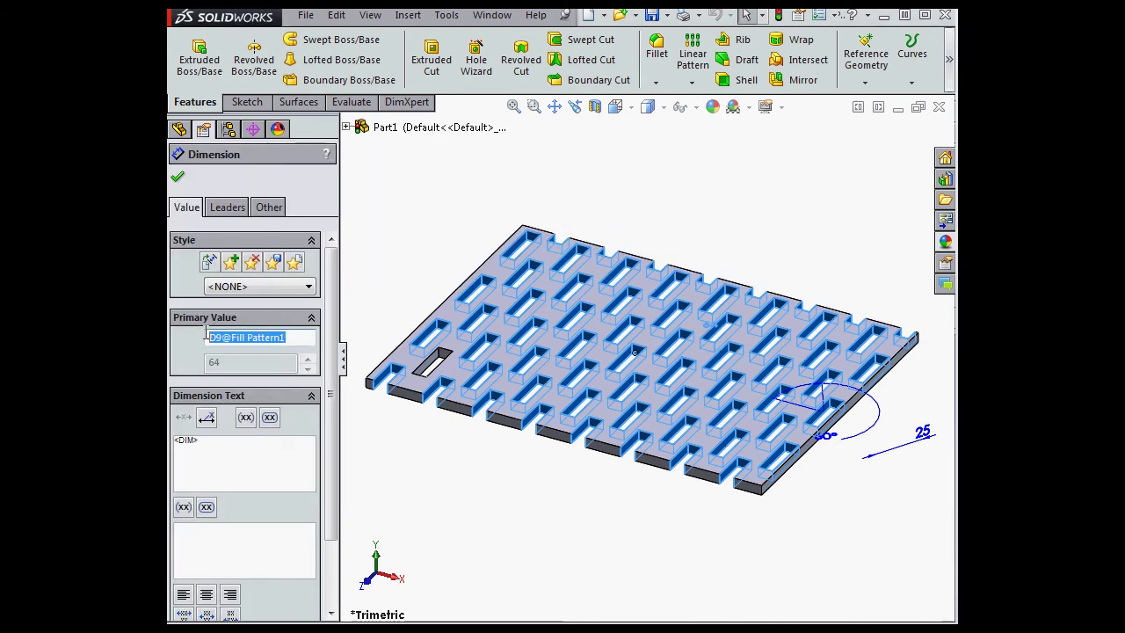
pyautogui.rightClick(244, 337)
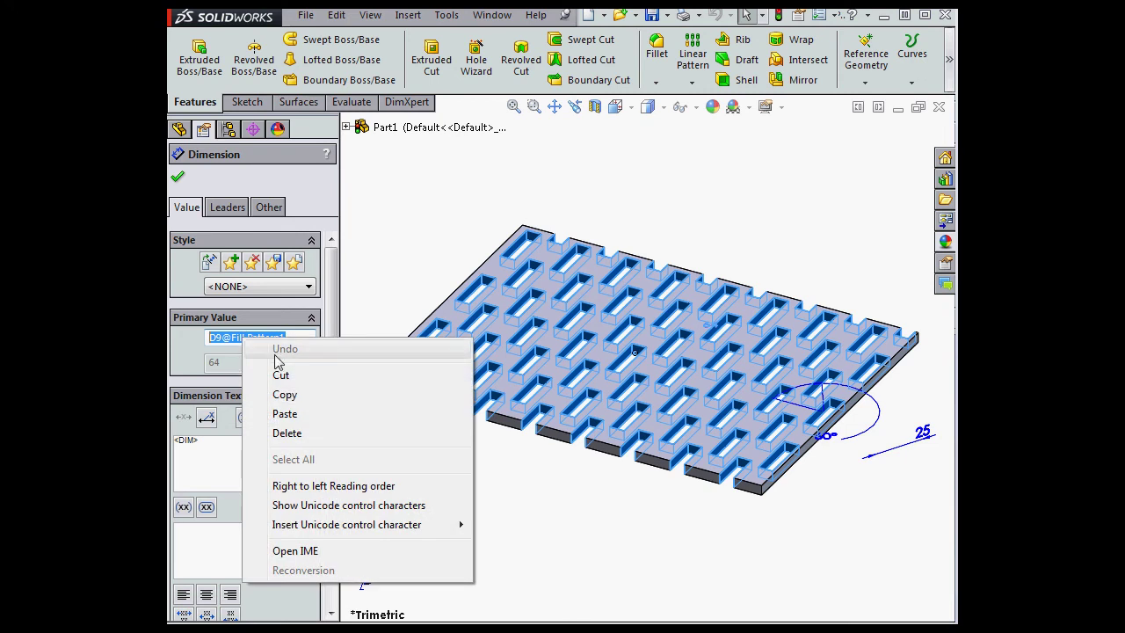
pyautogui.click(290, 397)
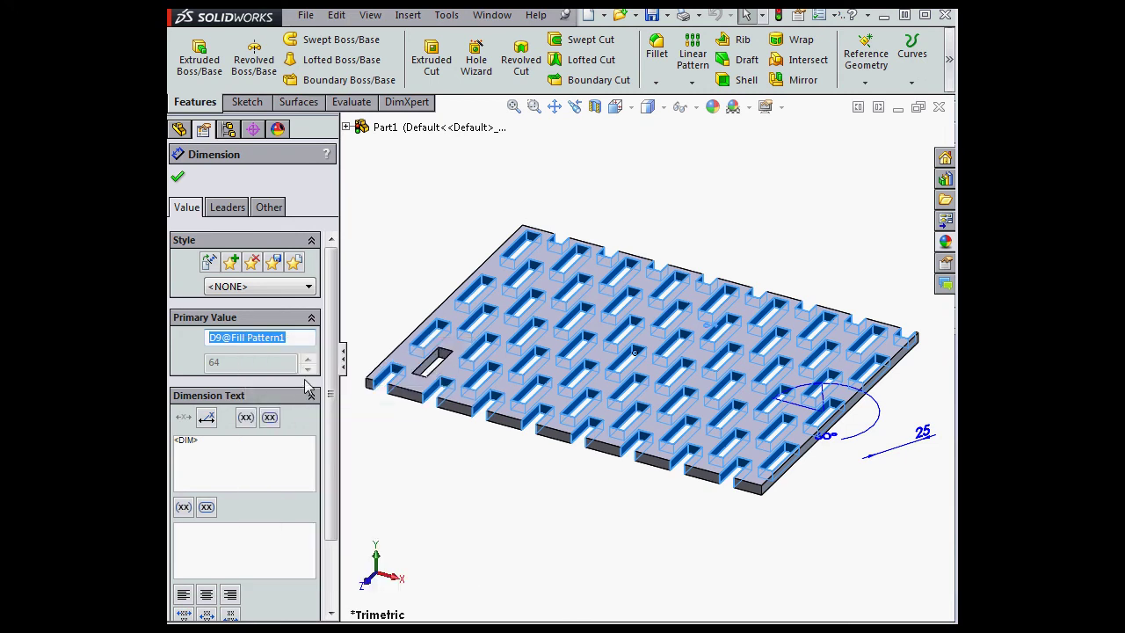
pyautogui.click(176, 179)
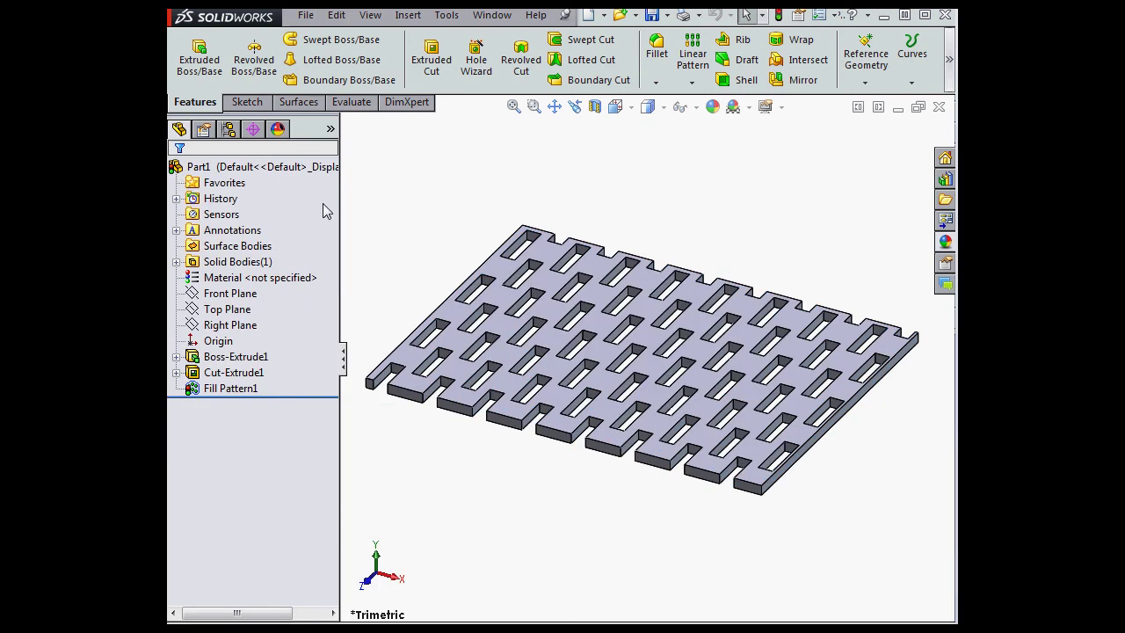
# Add a global variable named "My Var" equal to "D9@Fill Pattern1" in the equations and accept it.
pyautogui.click(447, 16)
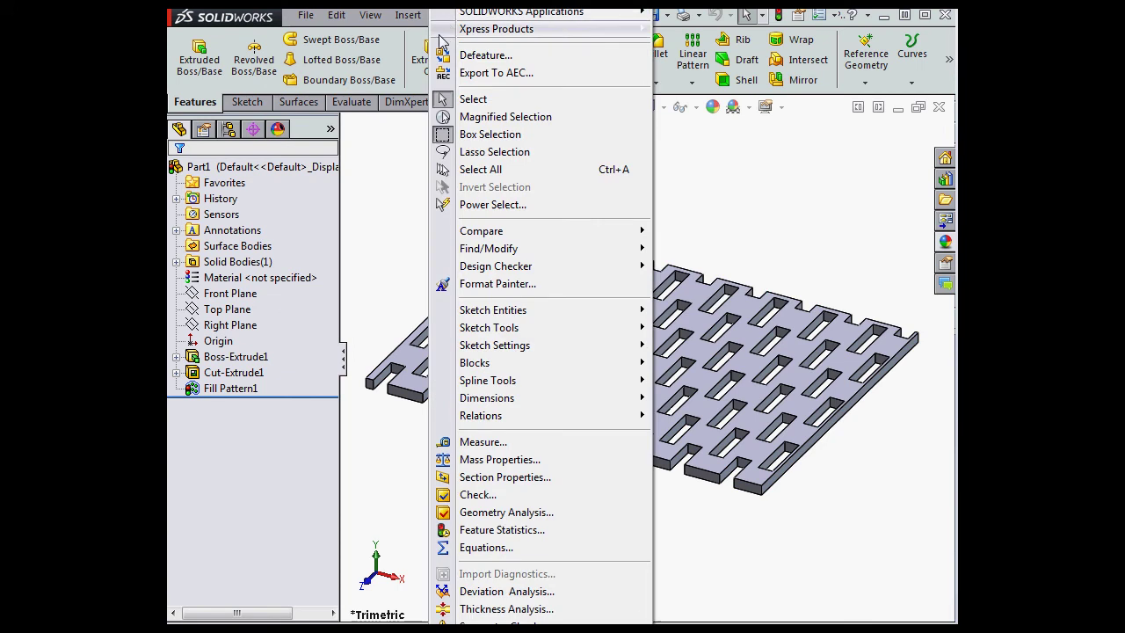
pyautogui.click(492, 547)
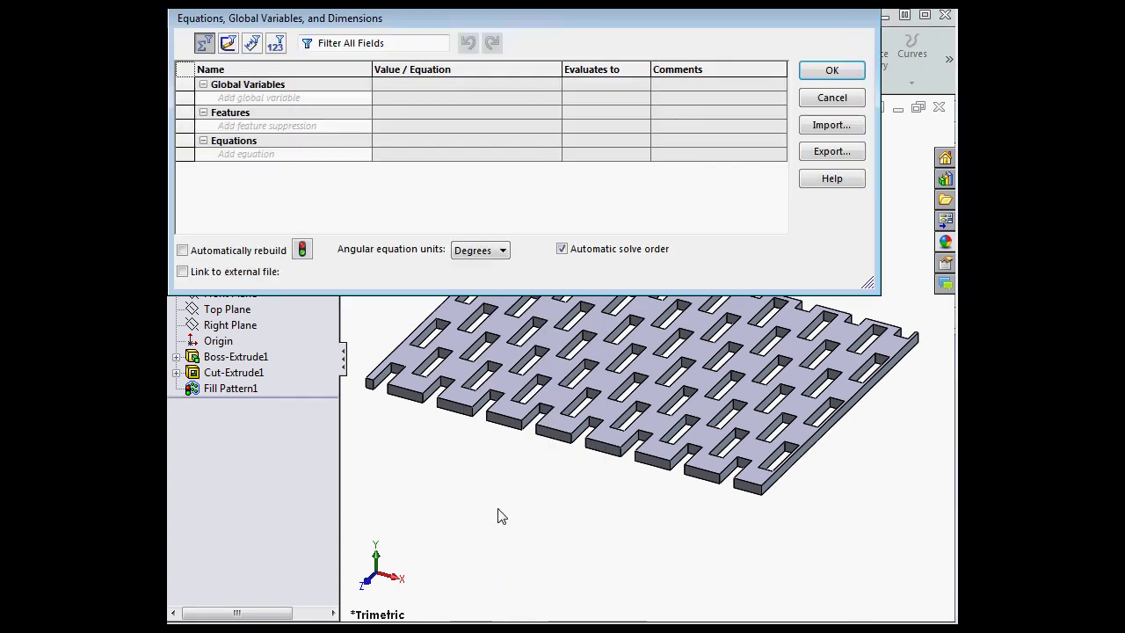
pyautogui.click(290, 97)
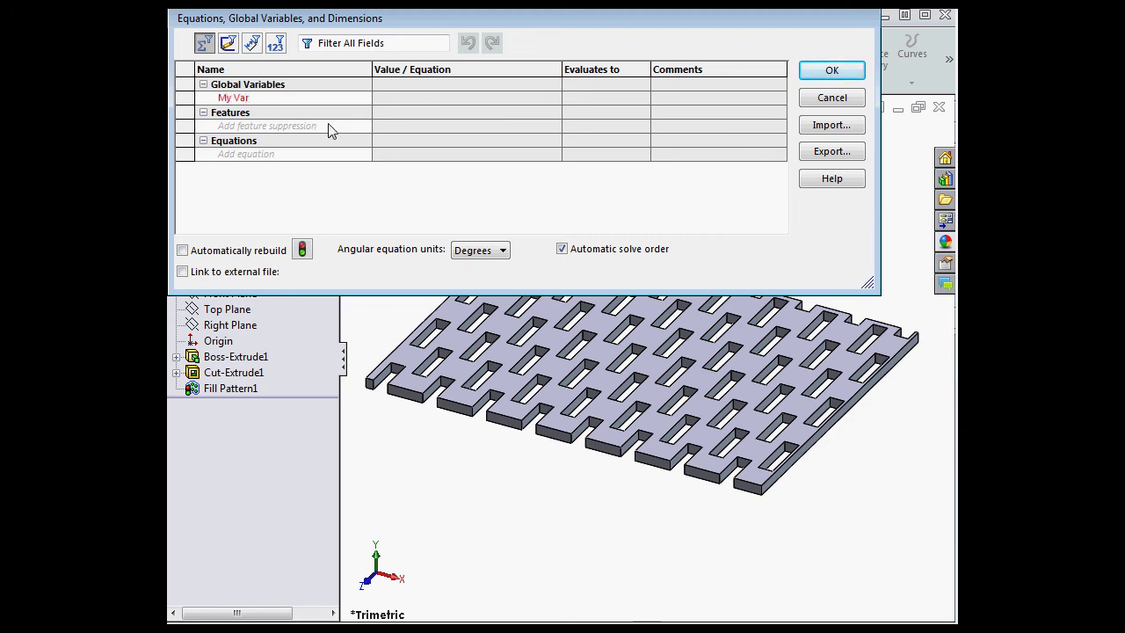
pyautogui.click(383, 102)
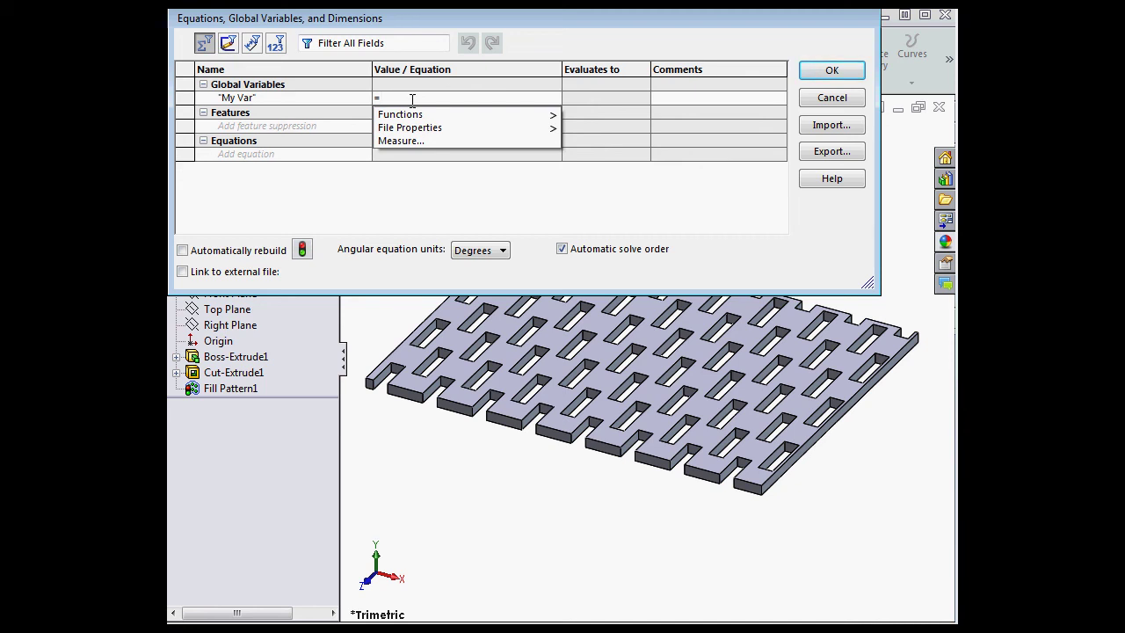
pyautogui.write('""')
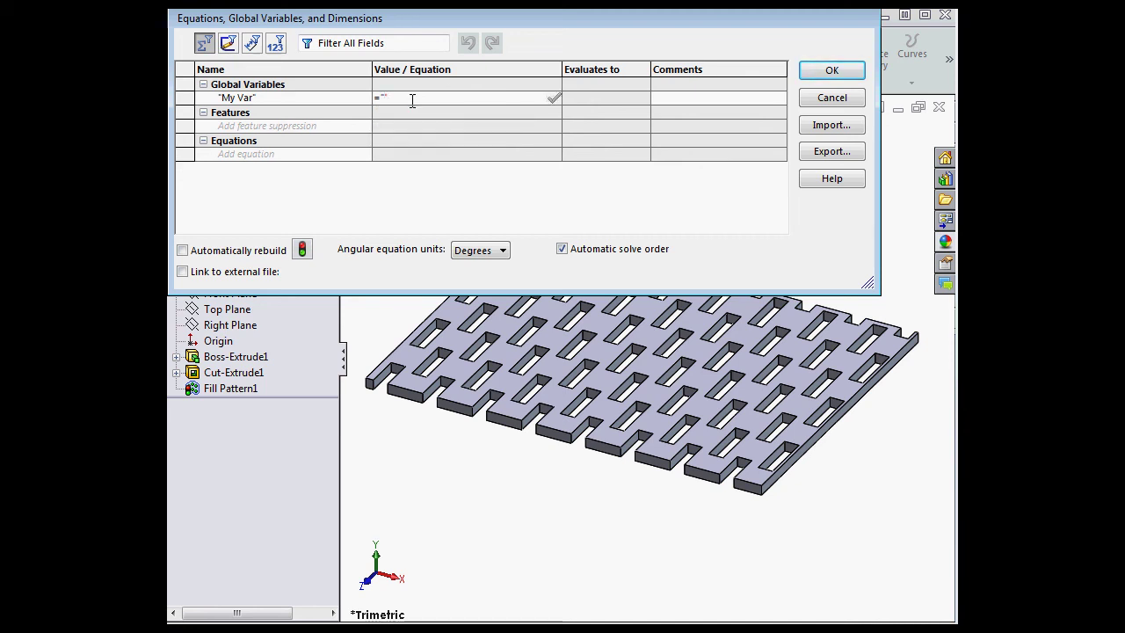
pyautogui.hotkey('ctrl', 'v')
pyautogui.press('Return')
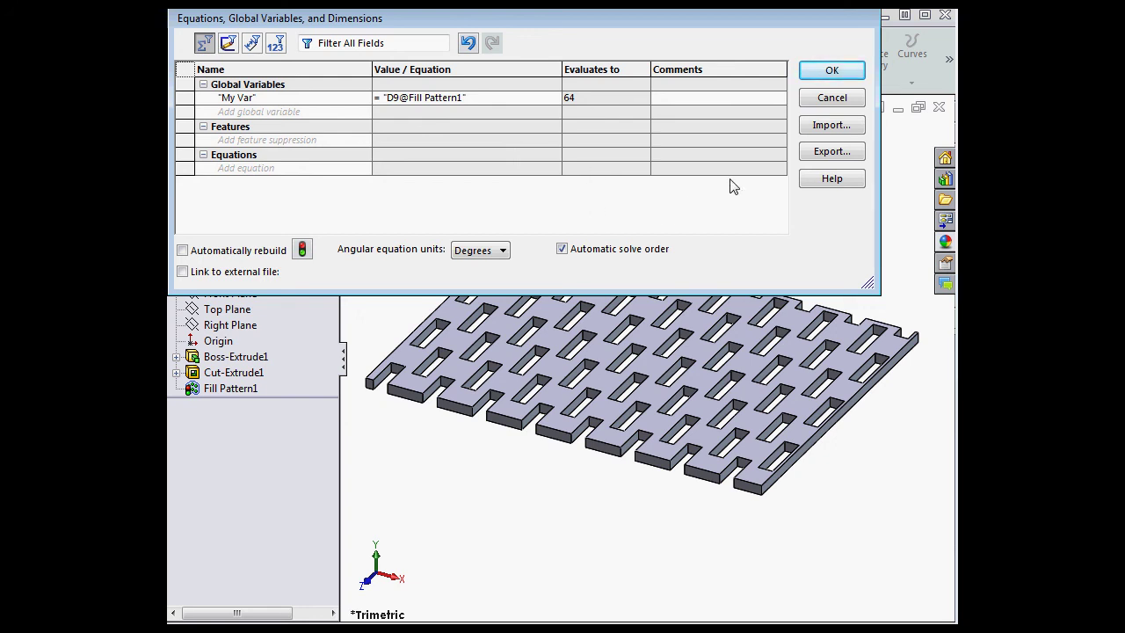
pyautogui.click(828, 74)
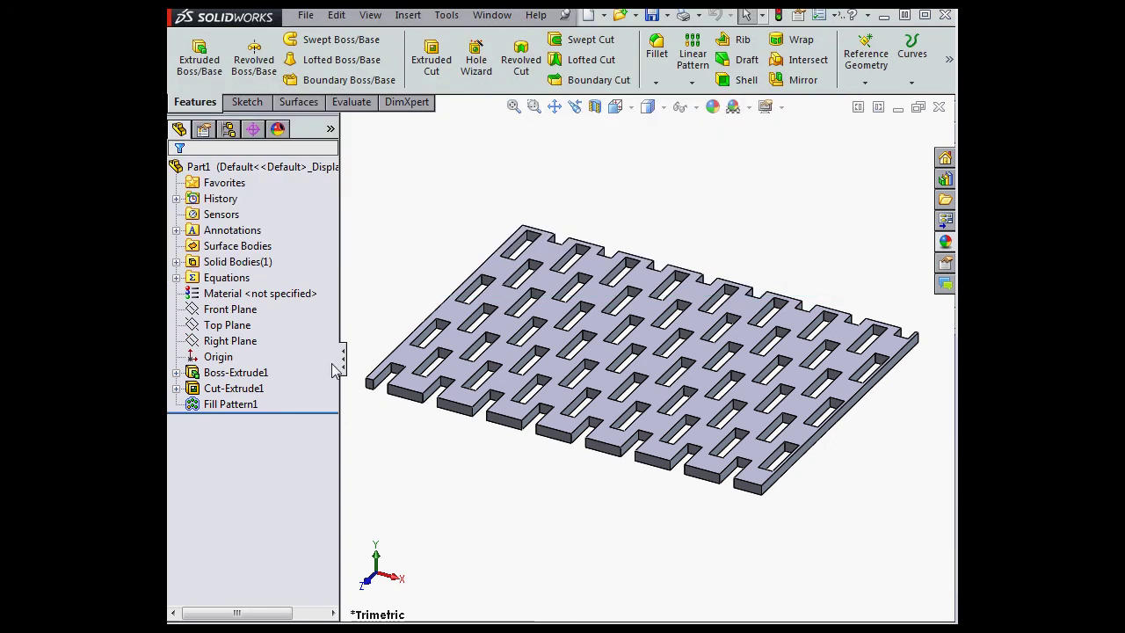
# Start a sketch on the Top Plane and draw a line about 106 mm long in front of the plate's front edge.
pyautogui.rightClick(260, 322)
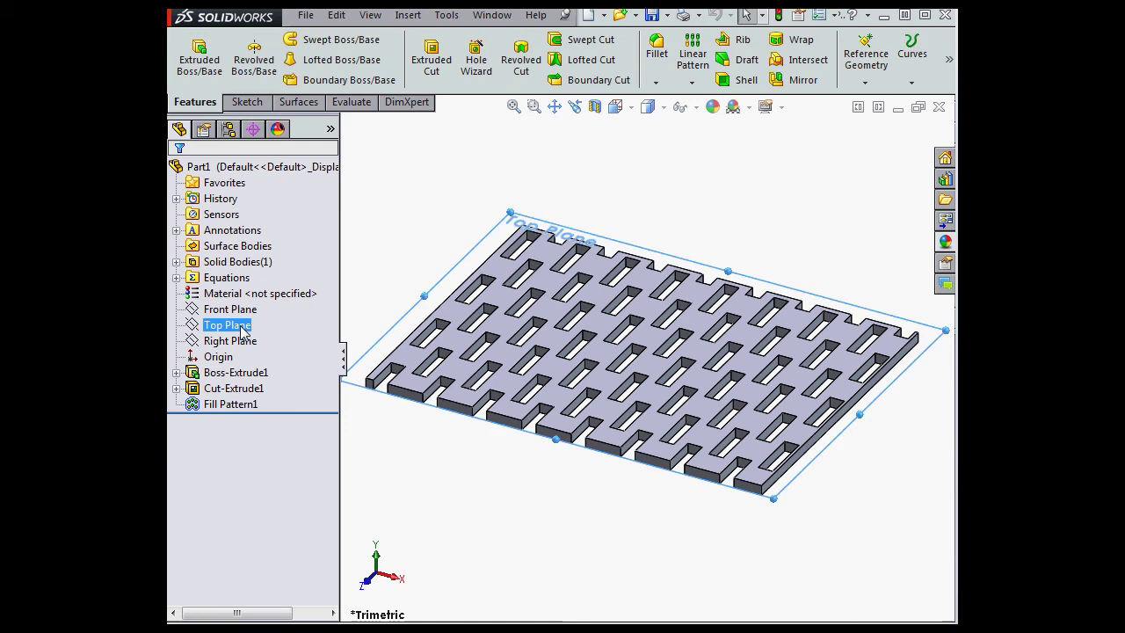
pyautogui.click(254, 301)
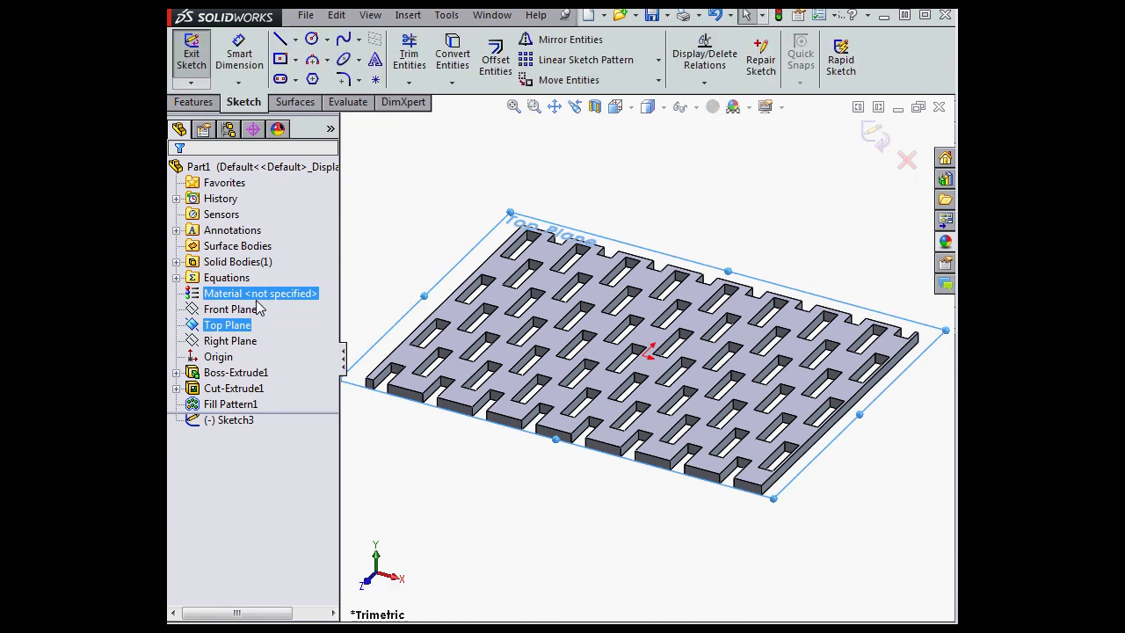
pyautogui.click(280, 40)
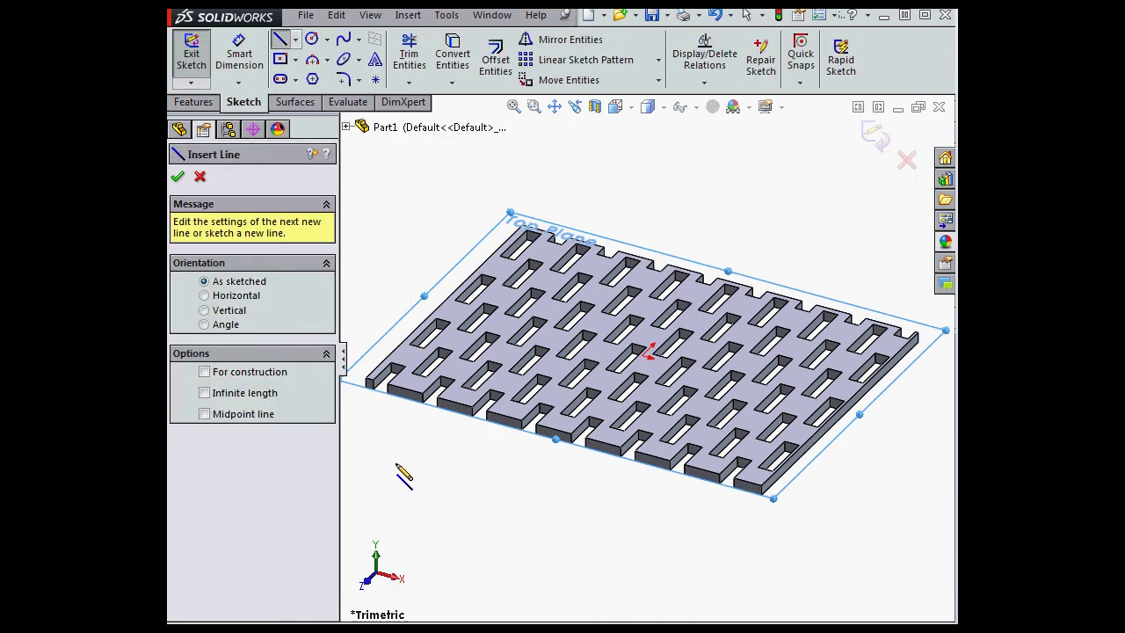
pyautogui.moveTo(392, 446)
pyautogui.mouseDown()
pyautogui.moveTo(533, 520)
pyautogui.moveTo(578, 525)
pyautogui.mouseUp()
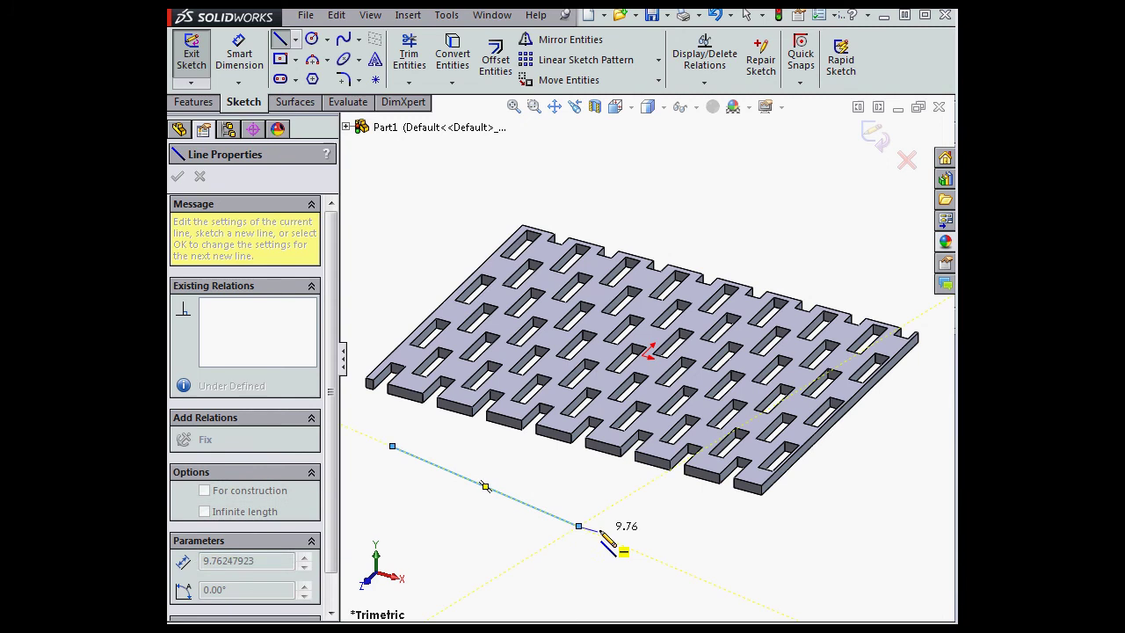
pyautogui.click(280, 39)
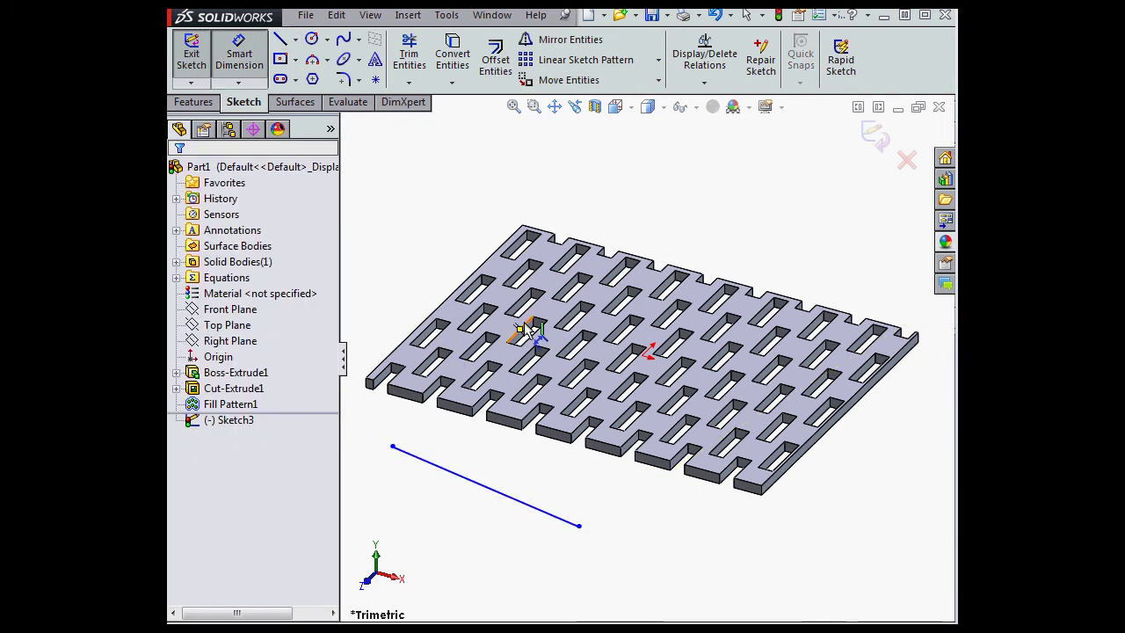
# Dimension the new line's length and link it by equation to the fill pattern's instance count, "D9@Fill Pattern1".
pyautogui.click(526, 505)
pyautogui.click(496, 528)
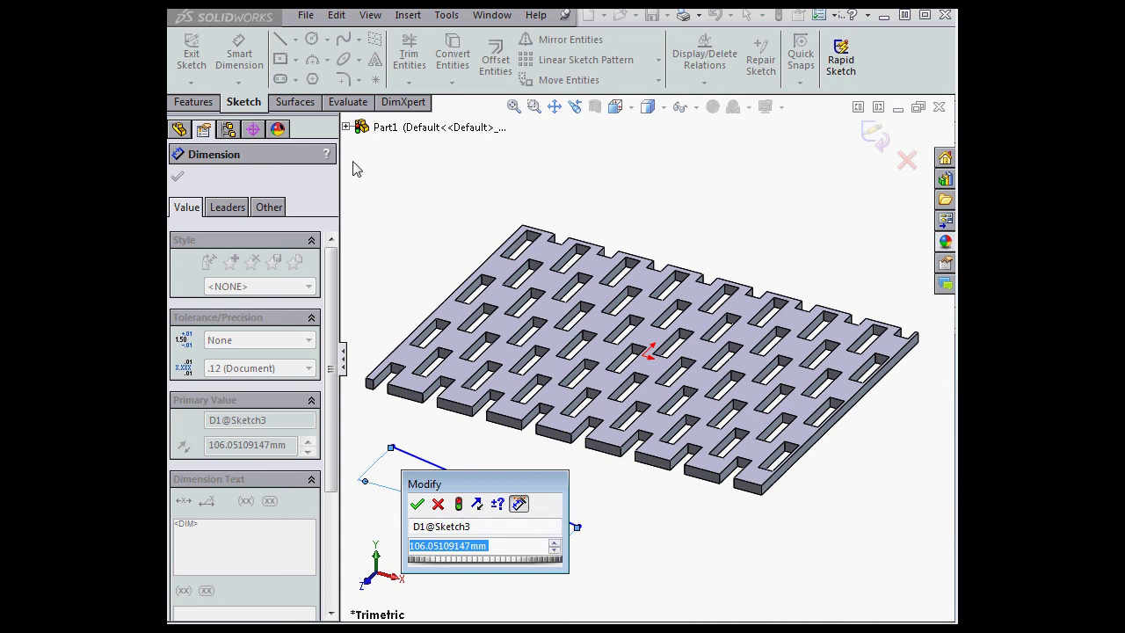
pyautogui.click(348, 127)
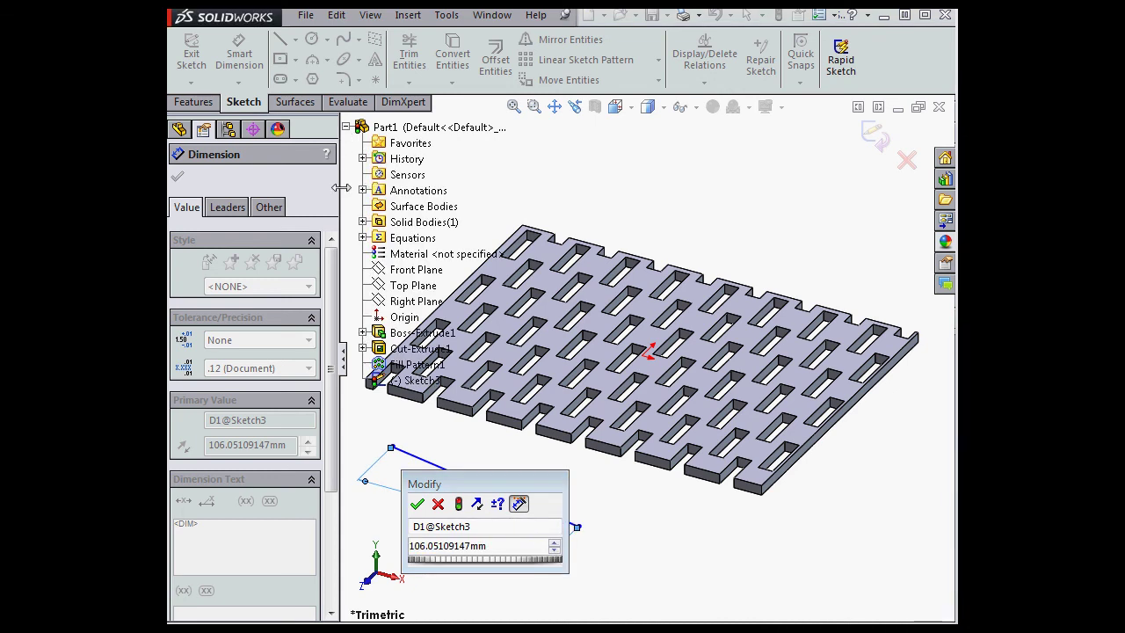
pyautogui.click(395, 367)
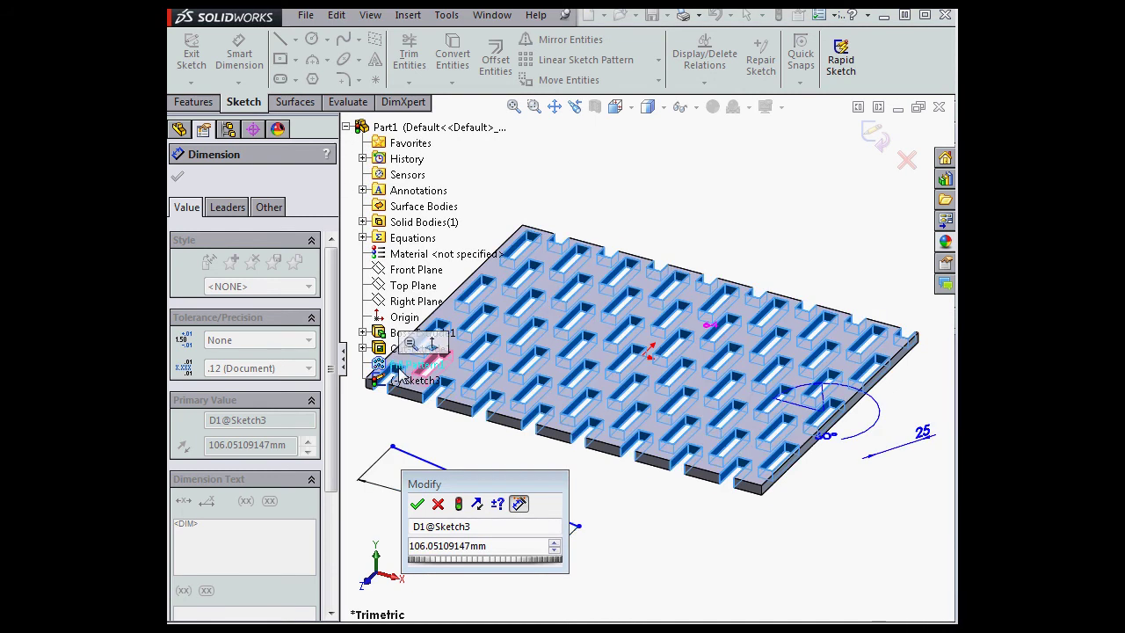
pyautogui.click(499, 545)
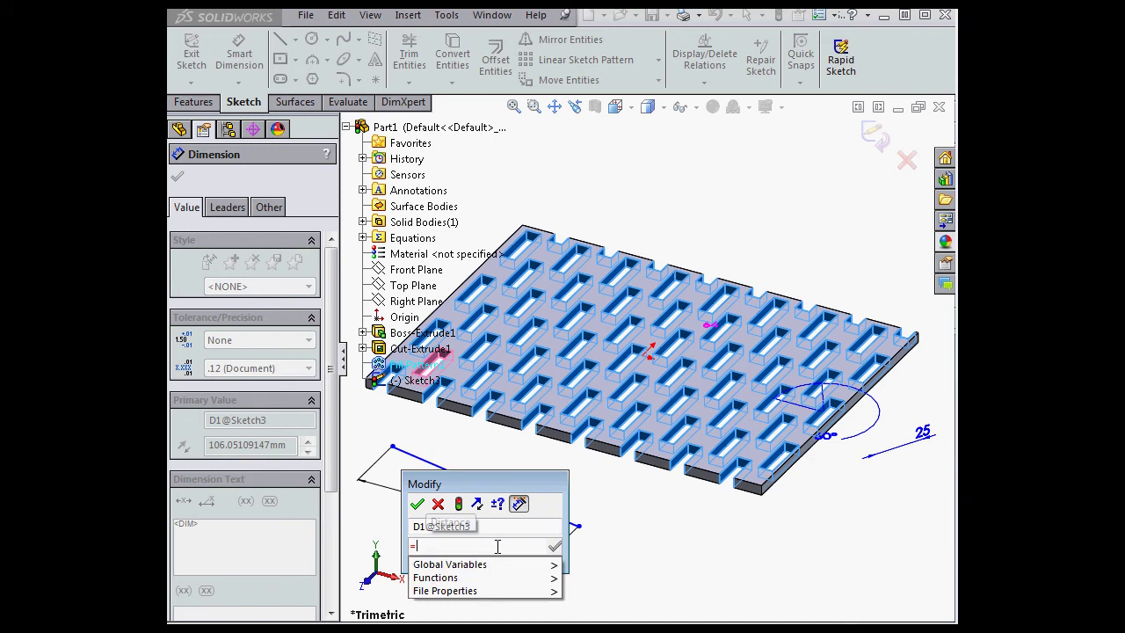
pyautogui.click(713, 332)
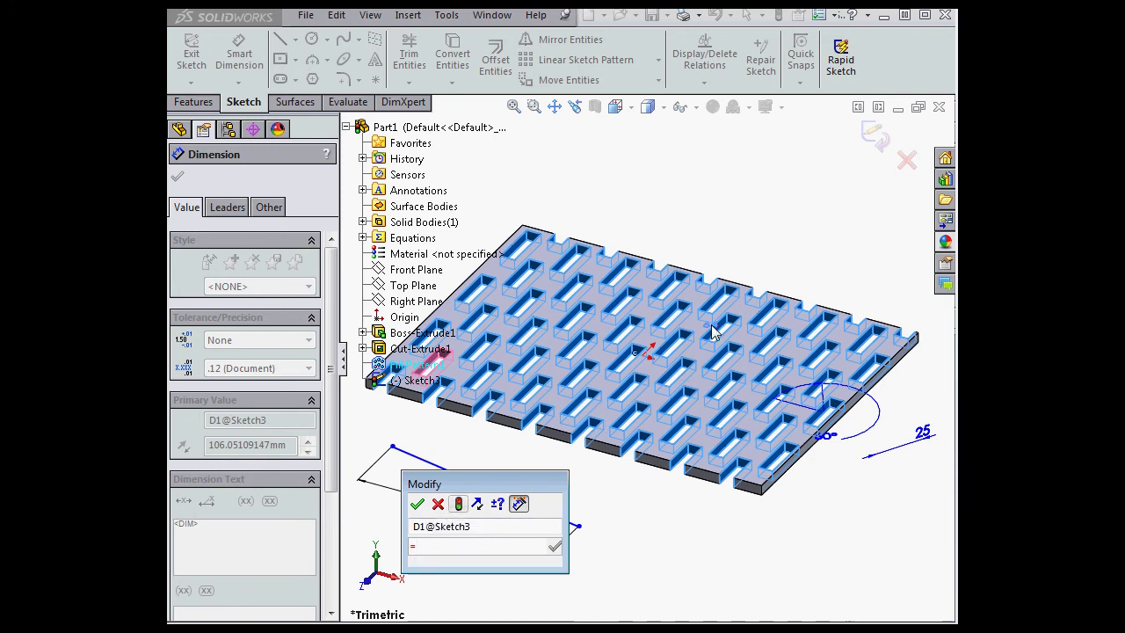
pyautogui.click(712, 328)
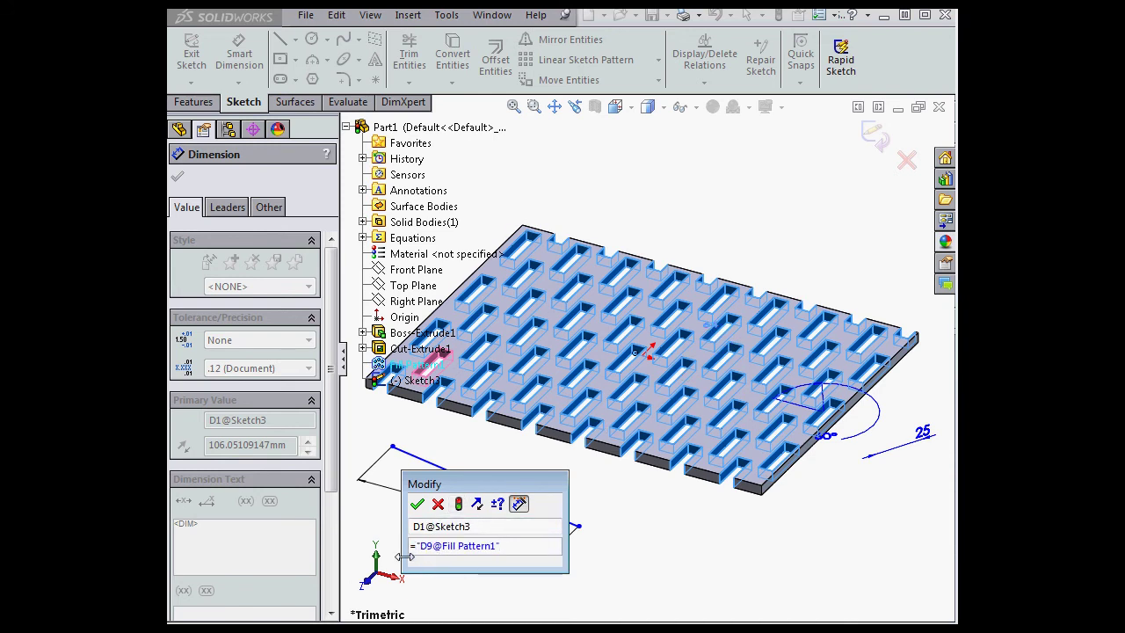
pyautogui.click(417, 503)
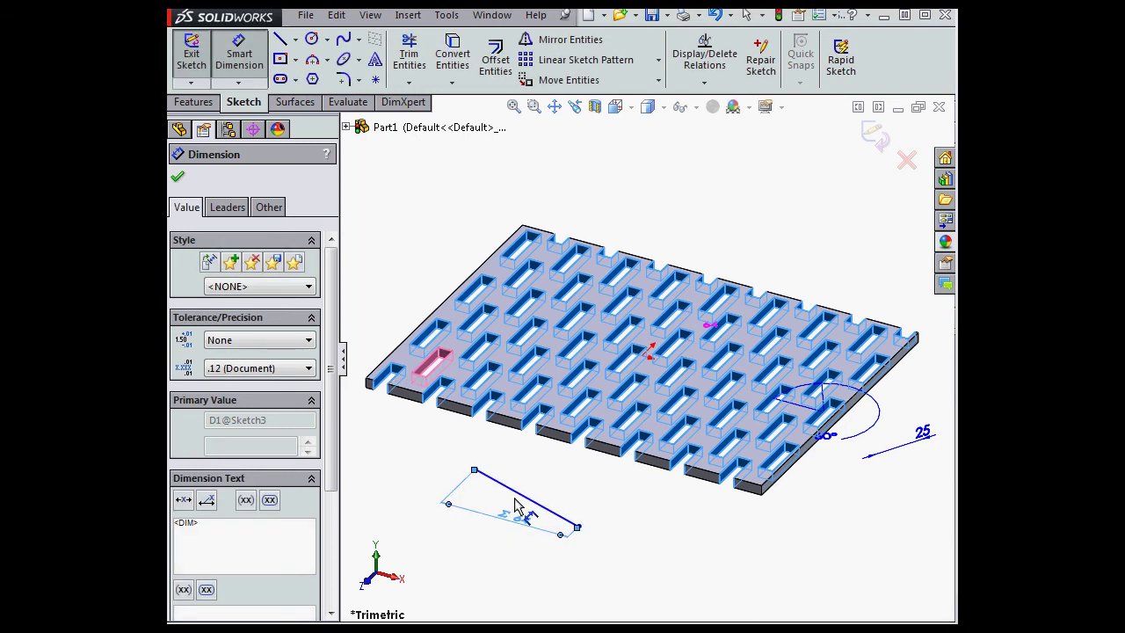
pyautogui.click(848, 617)
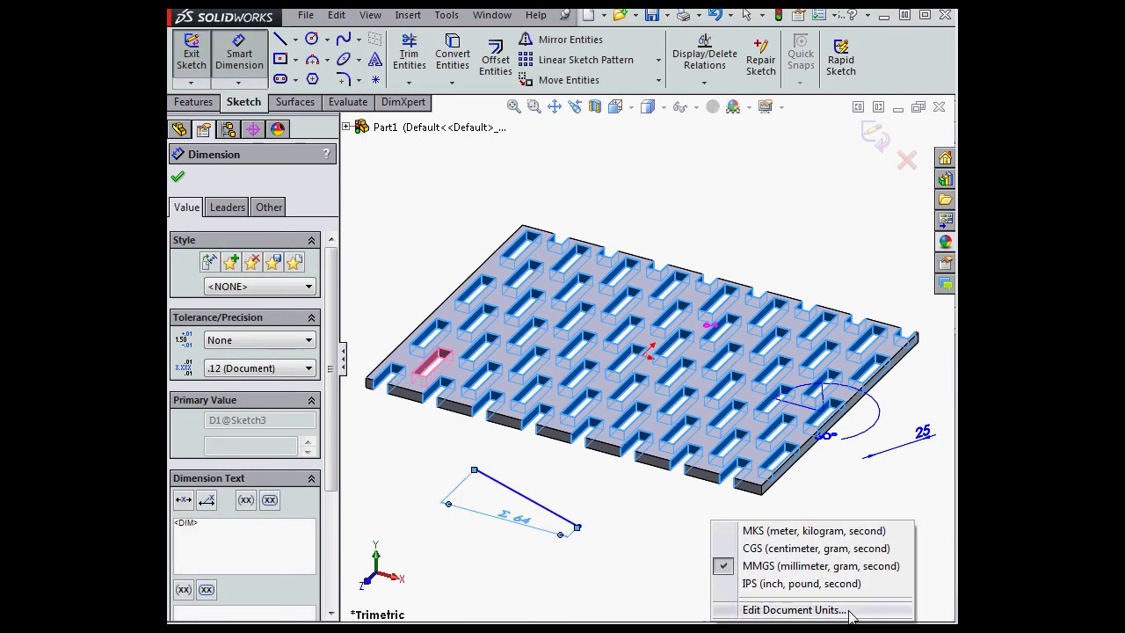
pyautogui.press('Escape')
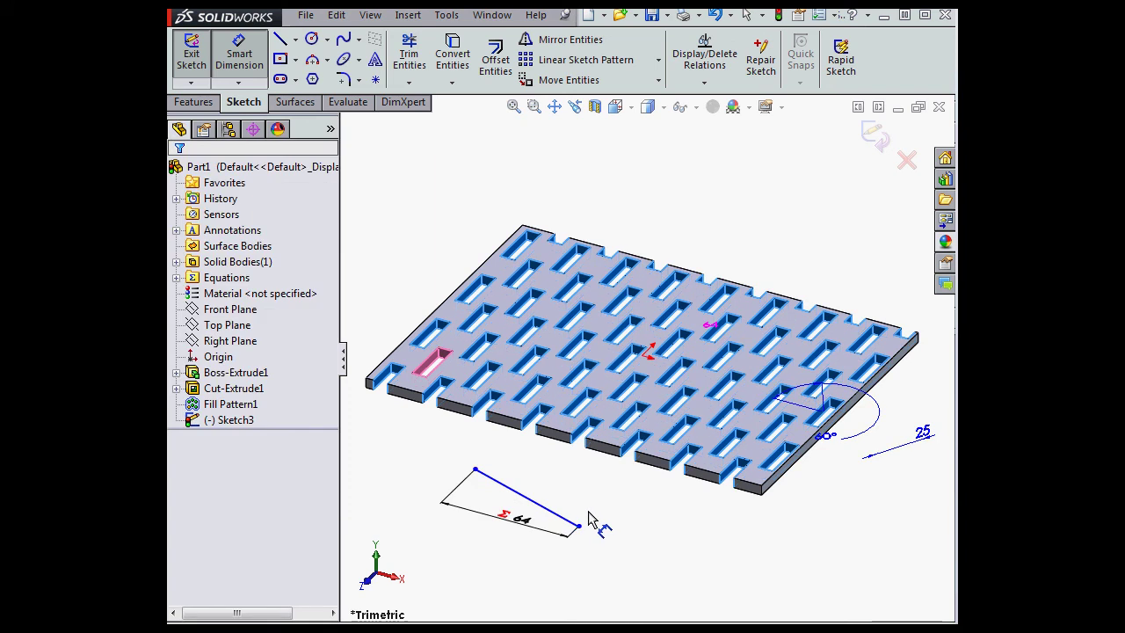